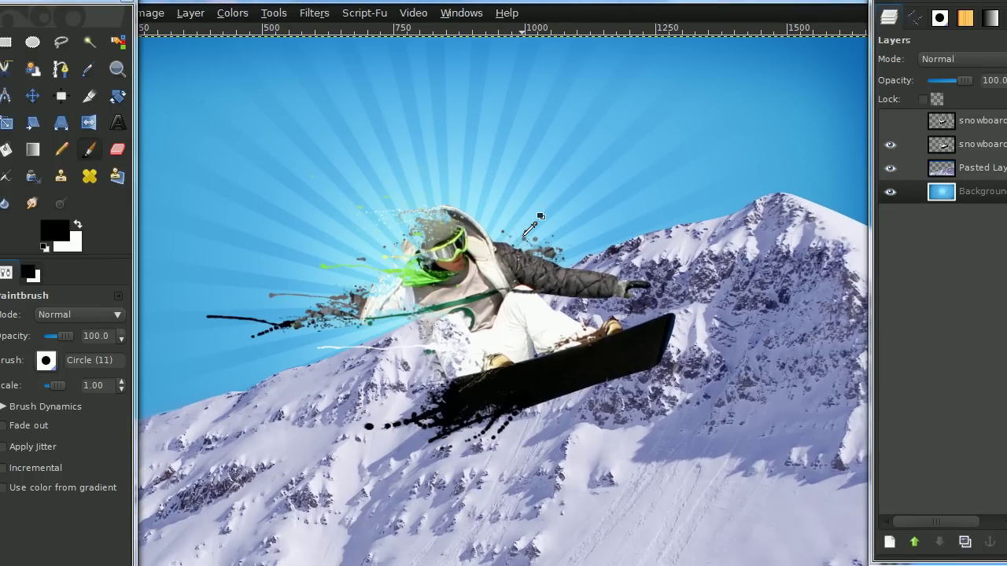
# Zoom in and pan across the finished composite to inspect the splatters
pyautogui.scroll(2, 539, 209)
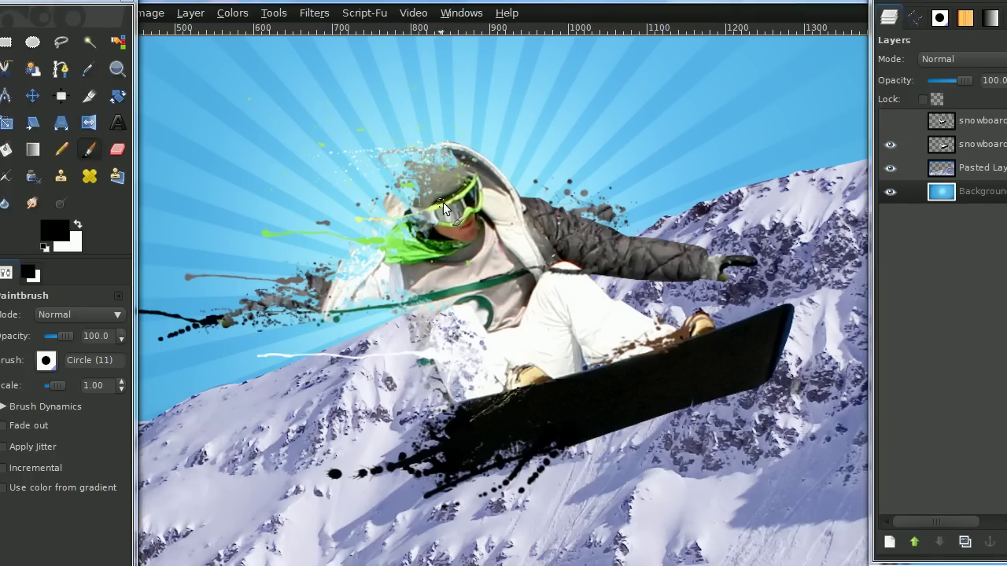
pyautogui.moveTo(424, 242); pyautogui.dragTo(458, 231)
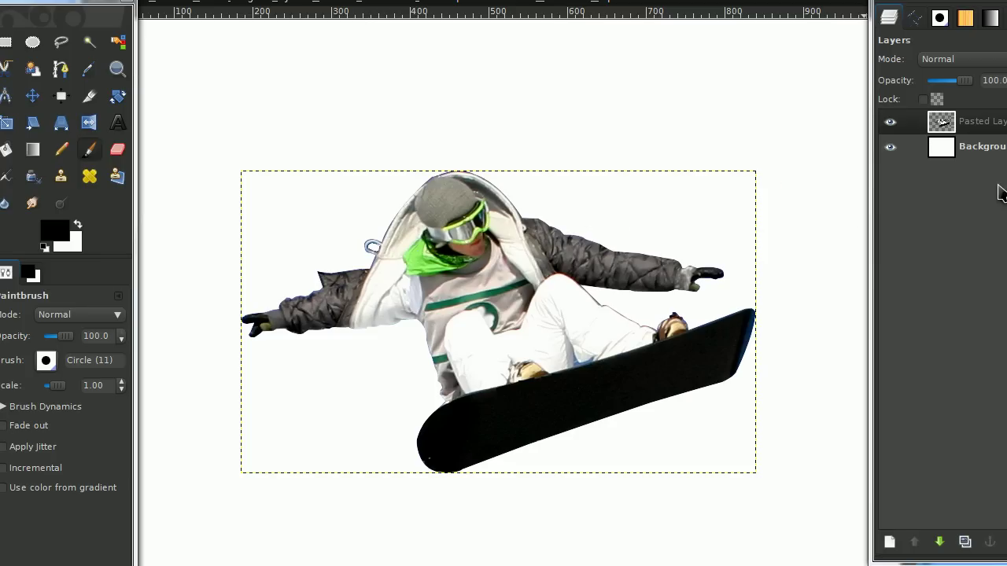
pyautogui.moveTo(971, 2); pyautogui.dragTo(909, 10)
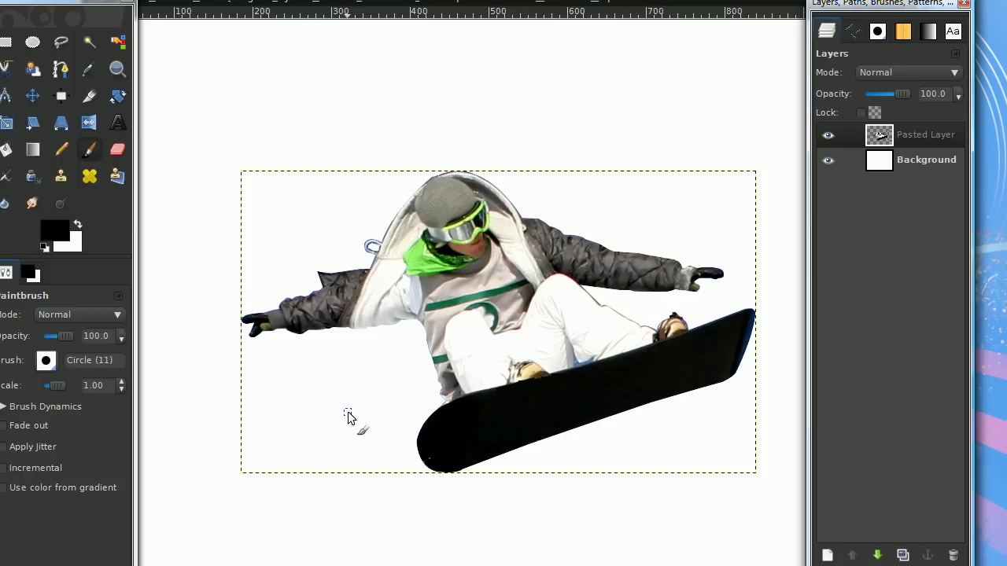
pyautogui.click(829, 160)
pyautogui.click(828, 161)
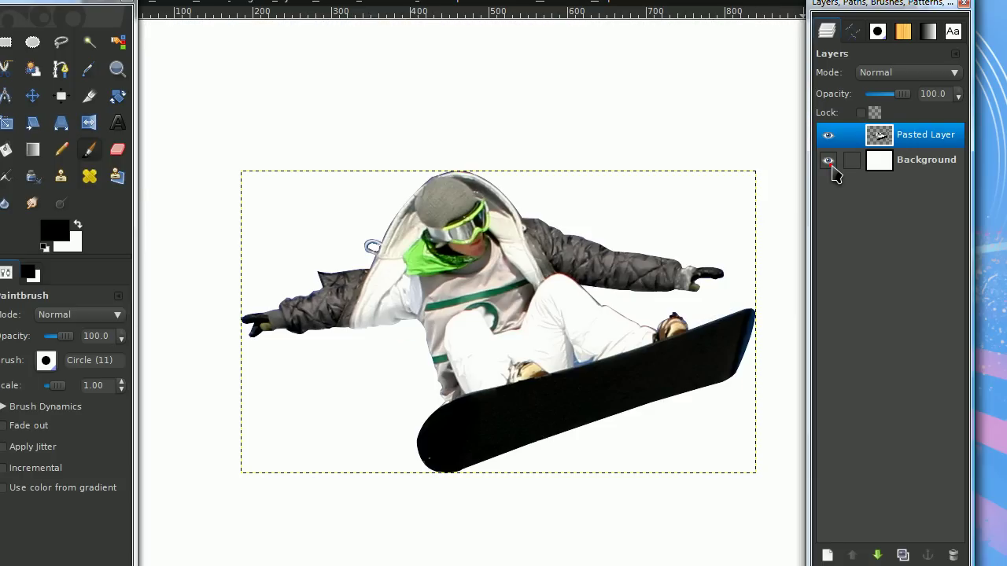
# Add a Black (full transparency) layer mask to Pasted Layer, hiding the snowboarder
pyautogui.rightClick(903, 140)
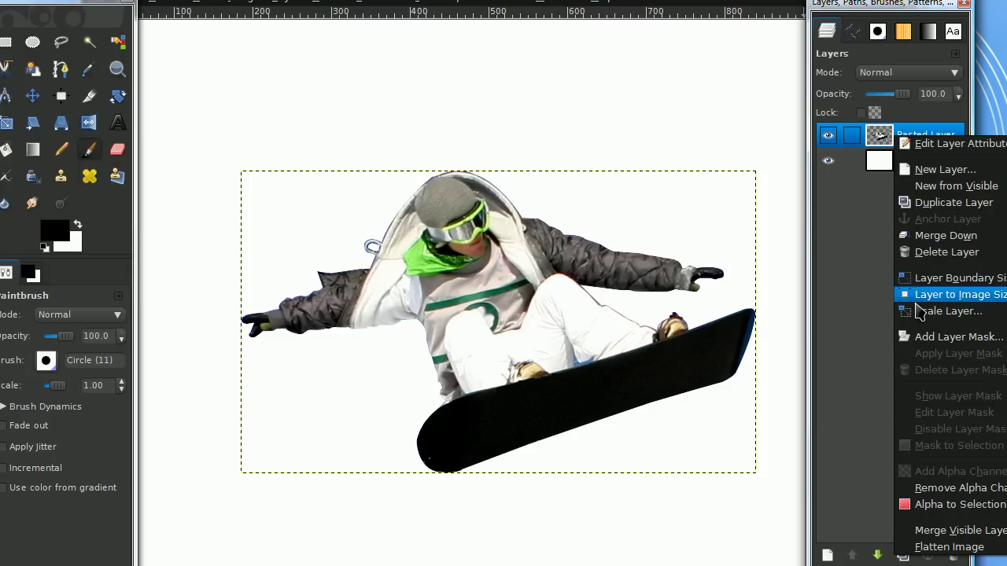
pyautogui.click(928, 337)
pyautogui.moveTo(197, 118); pyautogui.dragTo(508, 128)
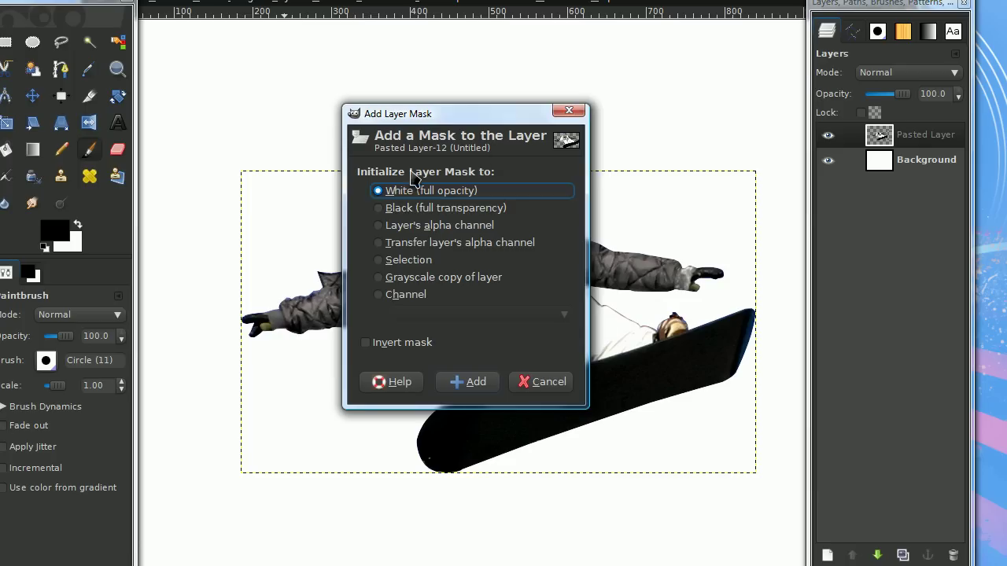
pyautogui.click(522, 211)
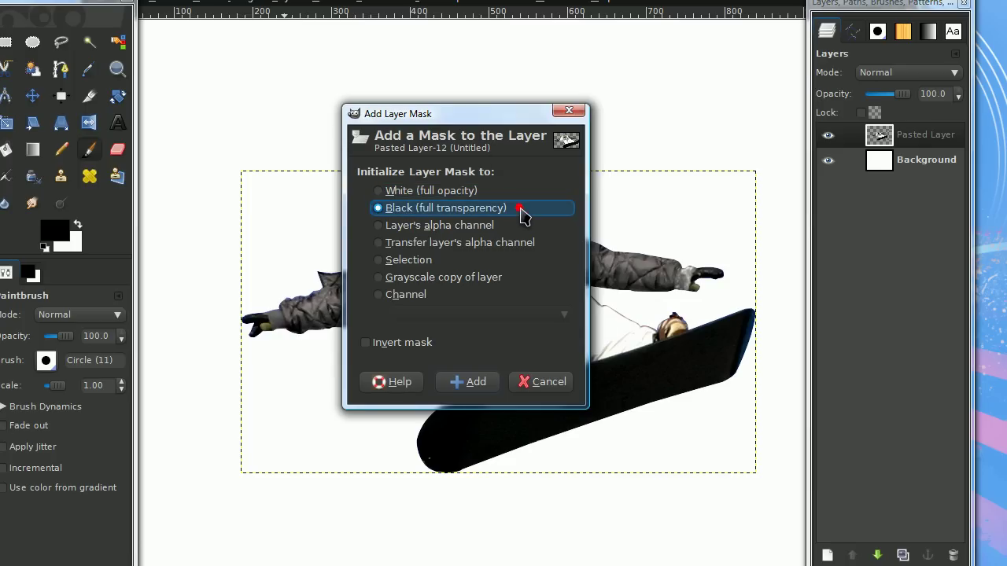
pyautogui.click(485, 391)
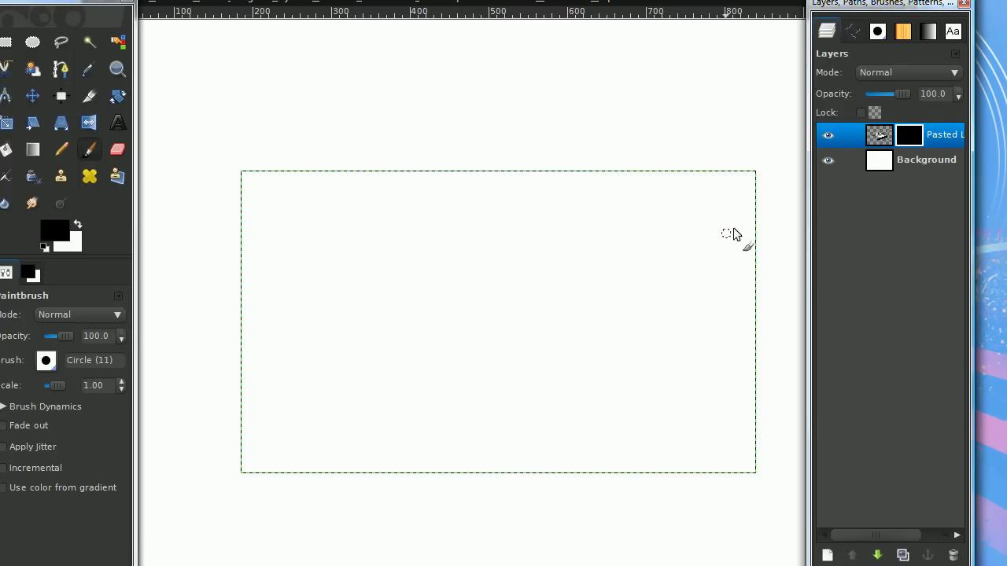
pyautogui.moveTo(864, 9); pyautogui.dragTo(917, 23)
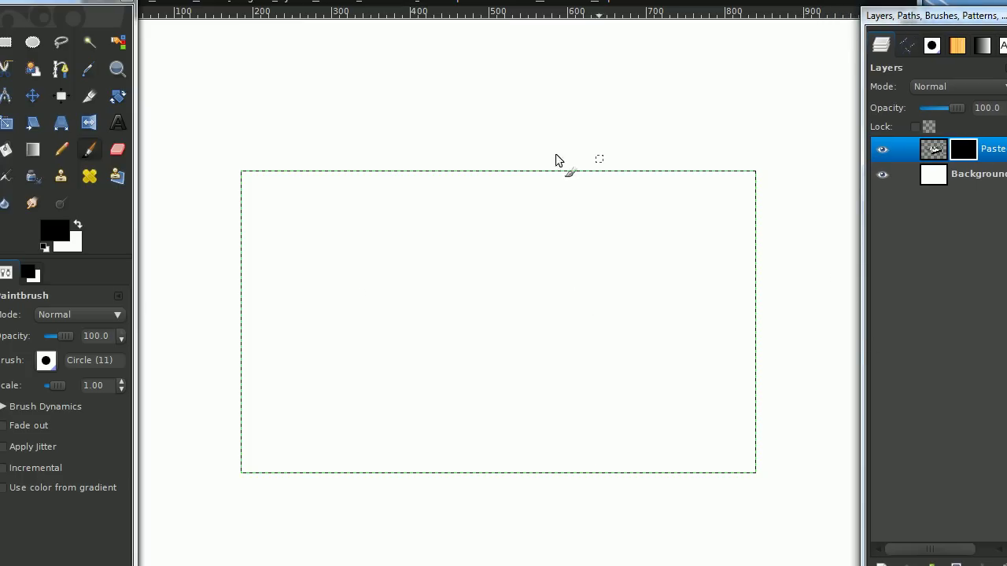
# Undo the mask, duplicate Pasted Layer, and drop the copy's opacity to about 22.9
pyautogui.hotkey('ctrl', 'z')
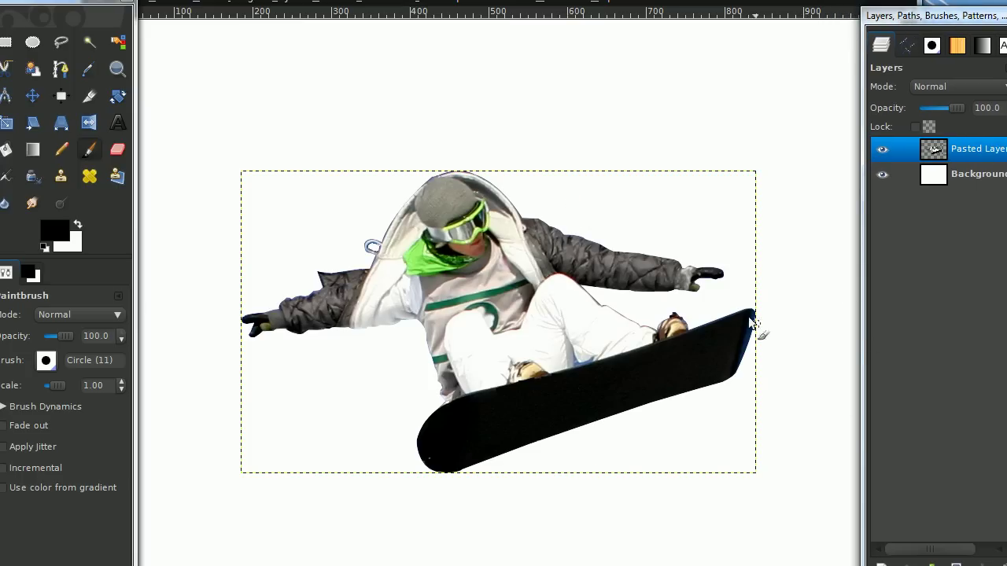
pyautogui.click(956, 560)
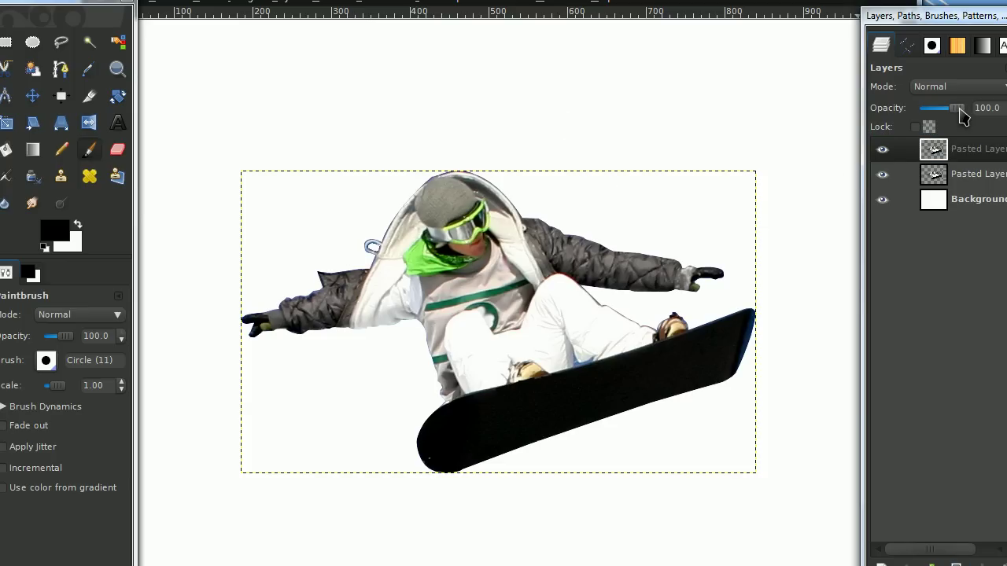
pyautogui.moveTo(960, 109); pyautogui.dragTo(947, 109)
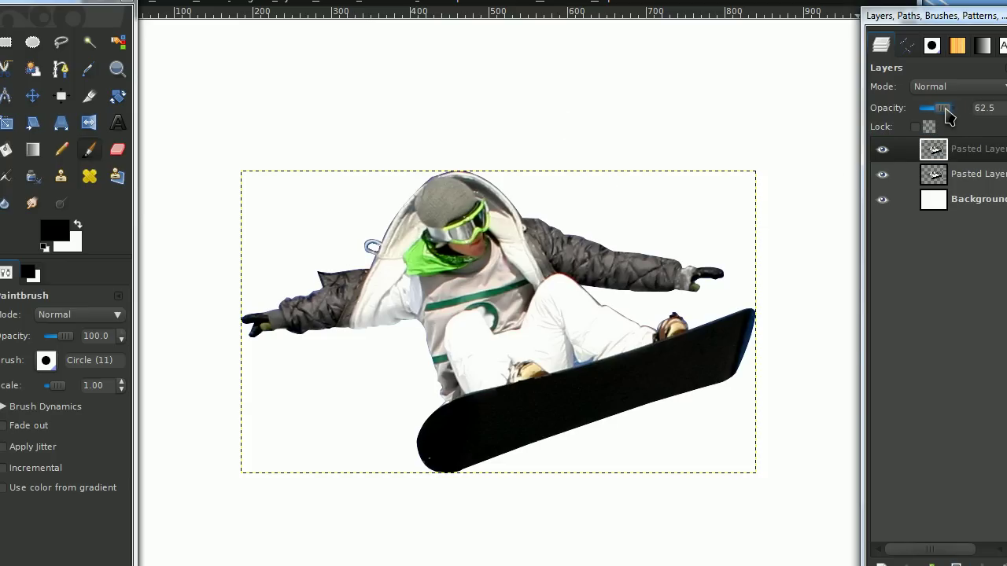
pyautogui.moveTo(928, 15); pyautogui.dragTo(905, 17)
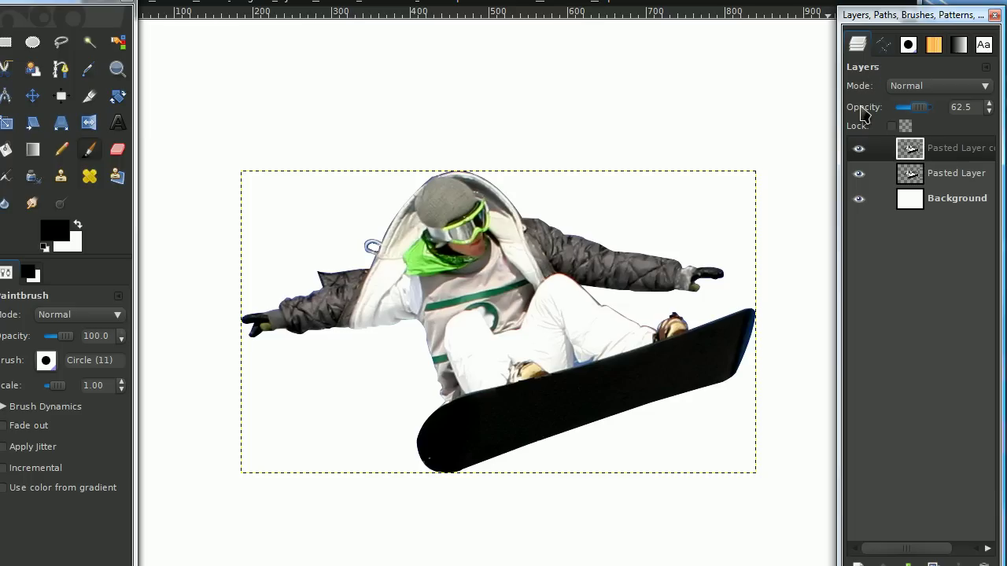
pyautogui.moveTo(922, 108); pyautogui.dragTo(913, 116)
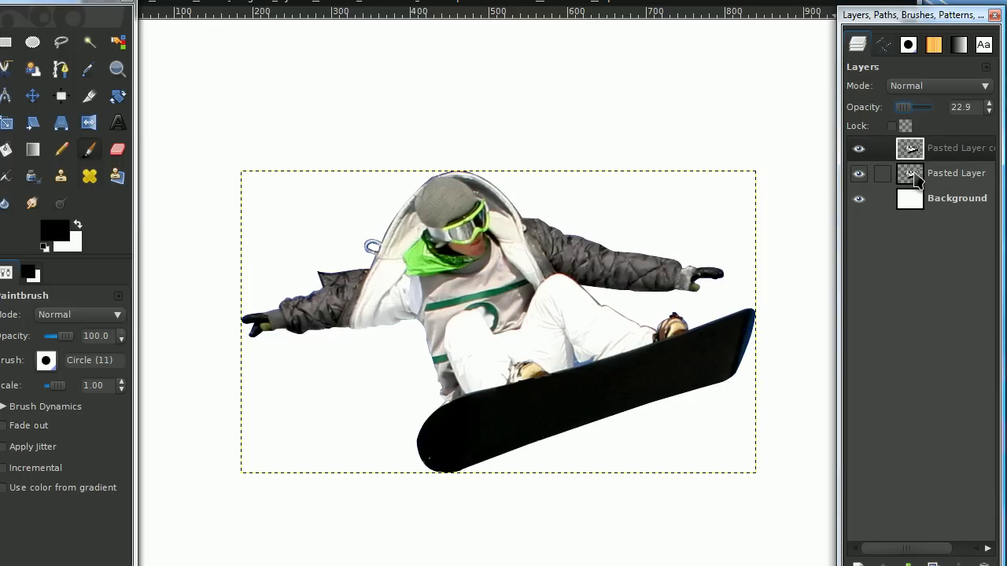
# Add a Black (full transparency) mask to the original Pasted Layer
pyautogui.rightClick(917, 180)
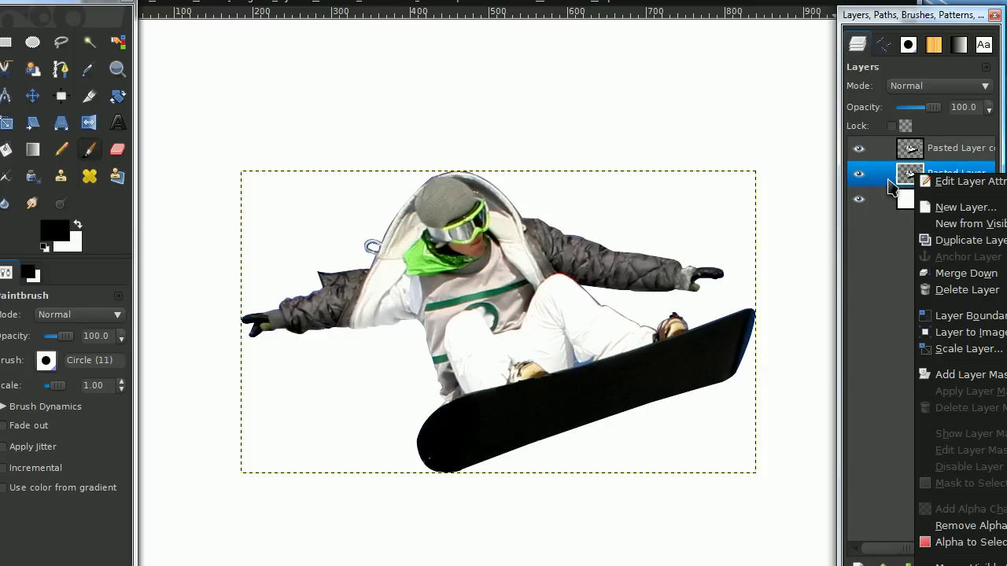
pyautogui.click(975, 373)
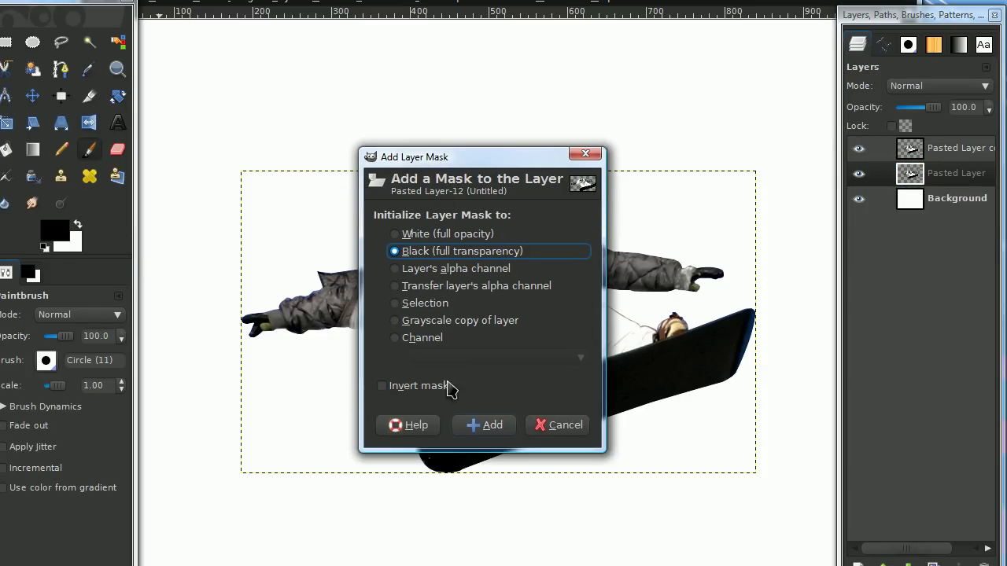
pyautogui.click(494, 431)
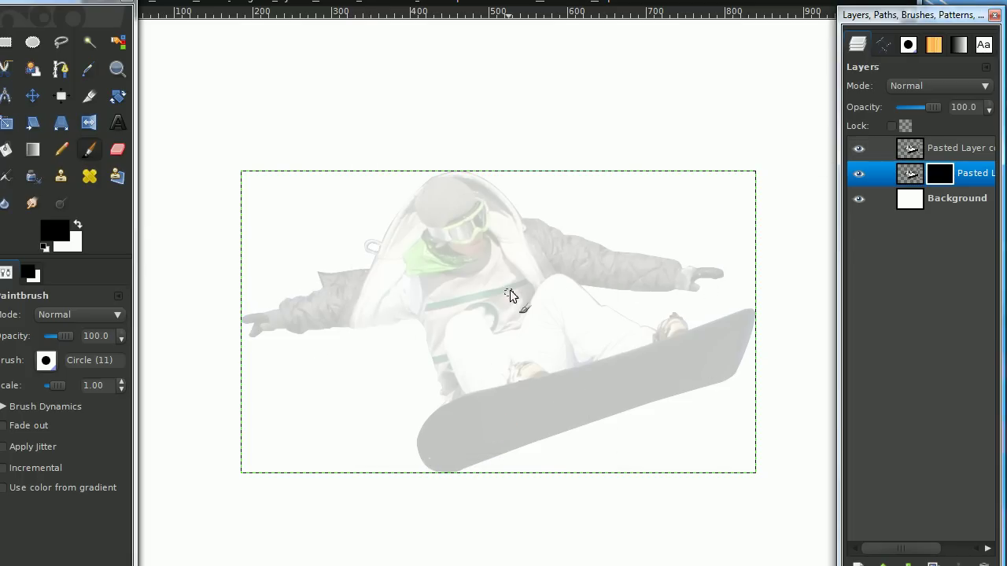
# Paint white with the Fuzzy large brush over the mask's right side of the snowboarder
pyautogui.click(46, 360)
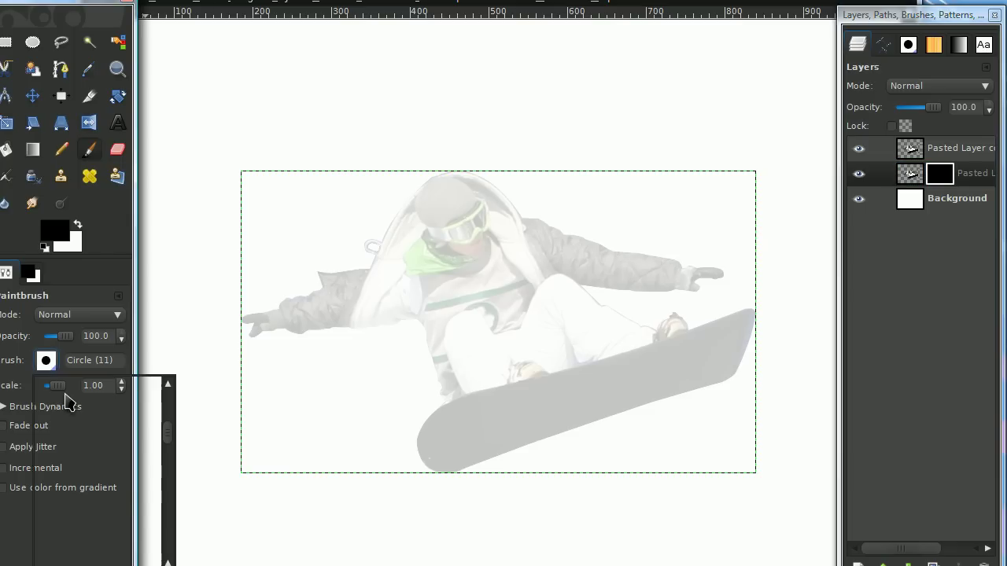
pyautogui.click(79, 236)
pyautogui.click(78, 225)
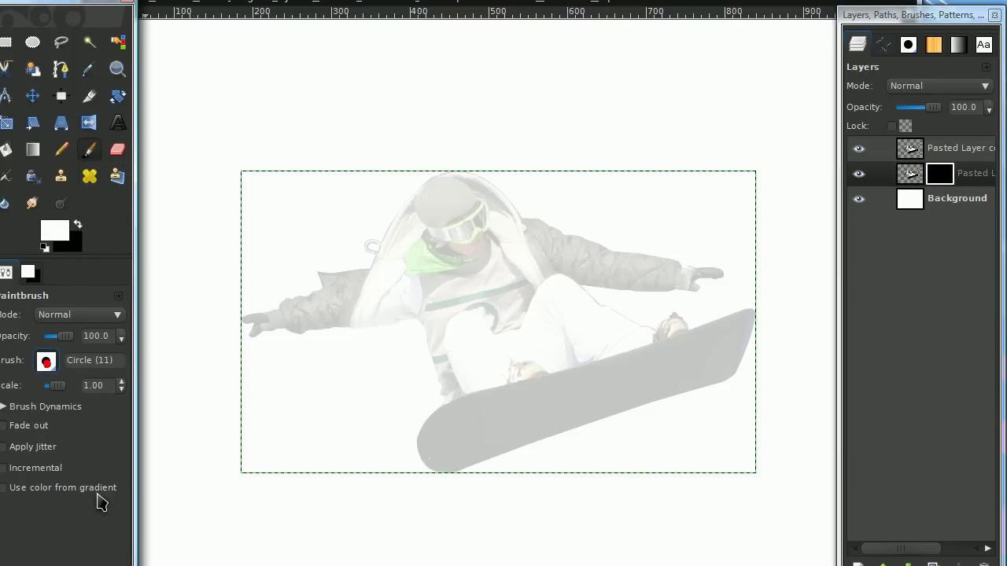
pyautogui.click(46, 361)
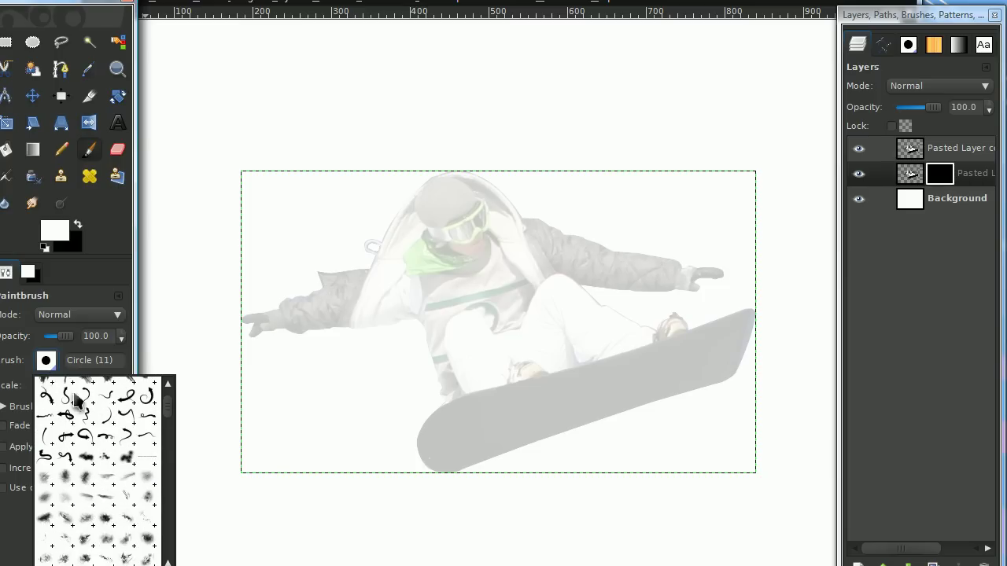
pyautogui.scroll(3, 76, 401)
pyautogui.click(107, 391)
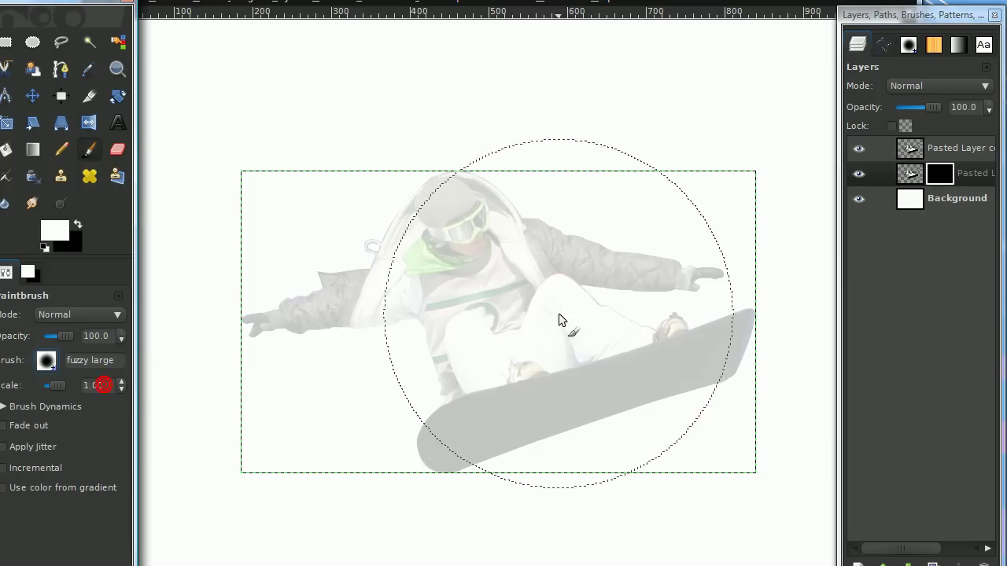
pyautogui.moveTo(559, 319)
pyautogui.mouseDown()
pyautogui.moveTo(680, 298)
pyautogui.moveTo(743, 272)
pyautogui.moveTo(743, 312)
pyautogui.moveTo(605, 152)
pyautogui.moveTo(678, 198)
pyautogui.moveTo(692, 225)
pyautogui.moveTo(708, 285)
pyautogui.moveTo(702, 362)
pyautogui.moveTo(680, 201)
pyautogui.moveTo(645, 175)
pyautogui.moveTo(586, 185)
pyautogui.moveTo(555, 143)
pyautogui.moveTo(644, 194)
pyautogui.moveTo(655, 377)
pyautogui.moveTo(647, 259)
pyautogui.moveTo(587, 197)
pyautogui.moveTo(634, 367)
pyautogui.mouseUp()
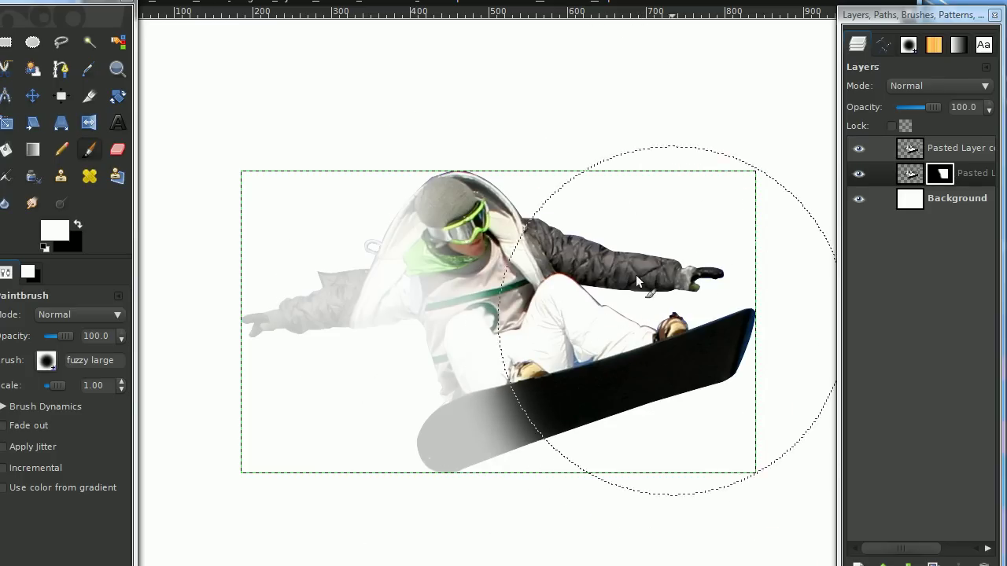
# Switch the paintbrush to a procemo Splatter Set brush at scale 0.85
pyautogui.click(46, 361)
pyautogui.scroll(-5, 105, 448)
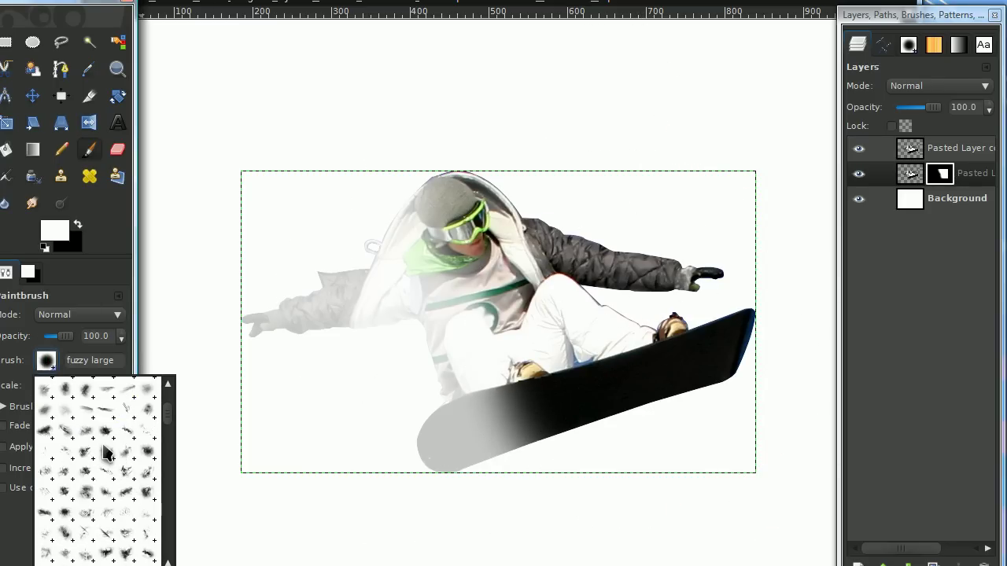
pyautogui.scroll(-4, 108, 450)
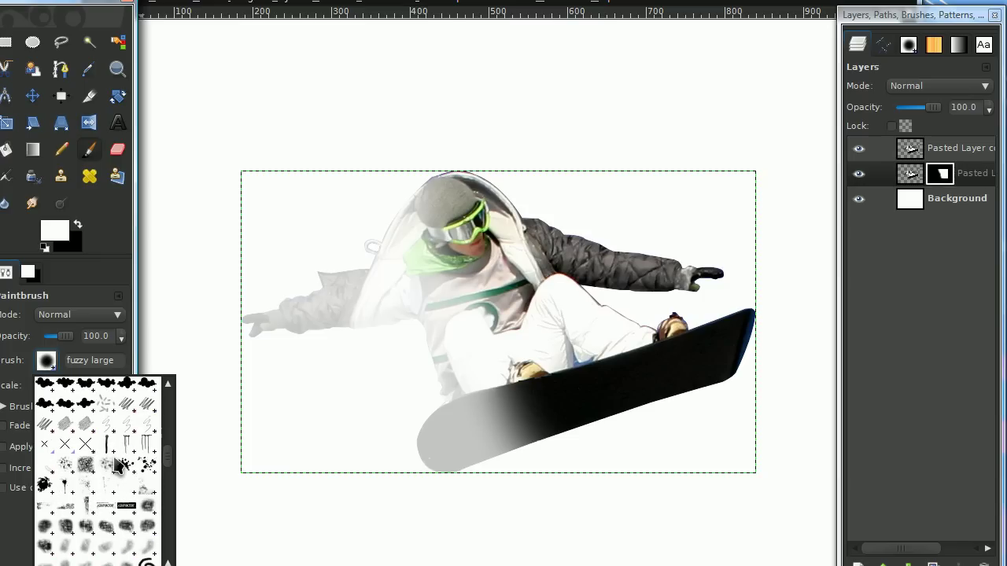
pyautogui.scroll(-5, 135, 460)
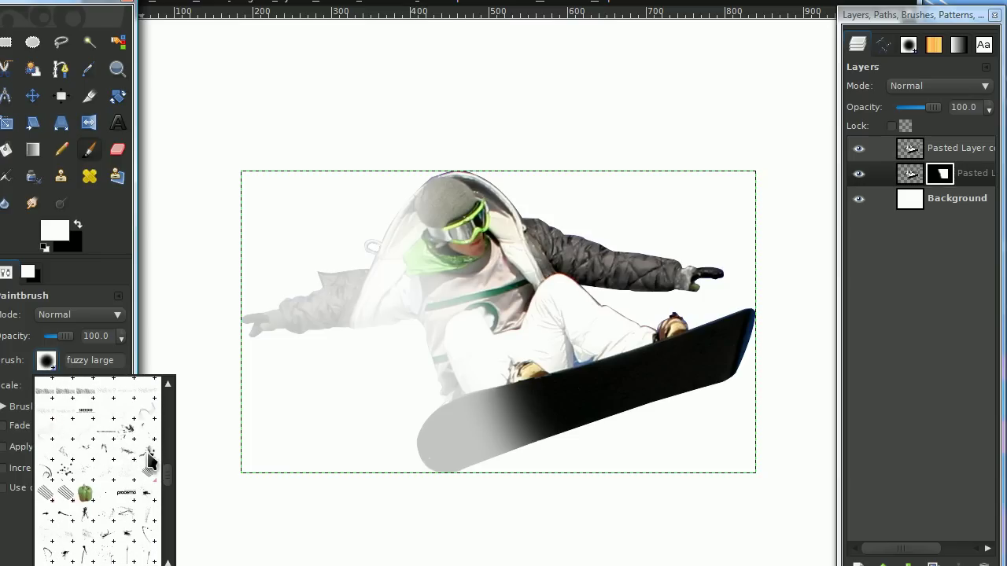
pyautogui.scroll(-5, 148, 461)
pyautogui.click(126, 472)
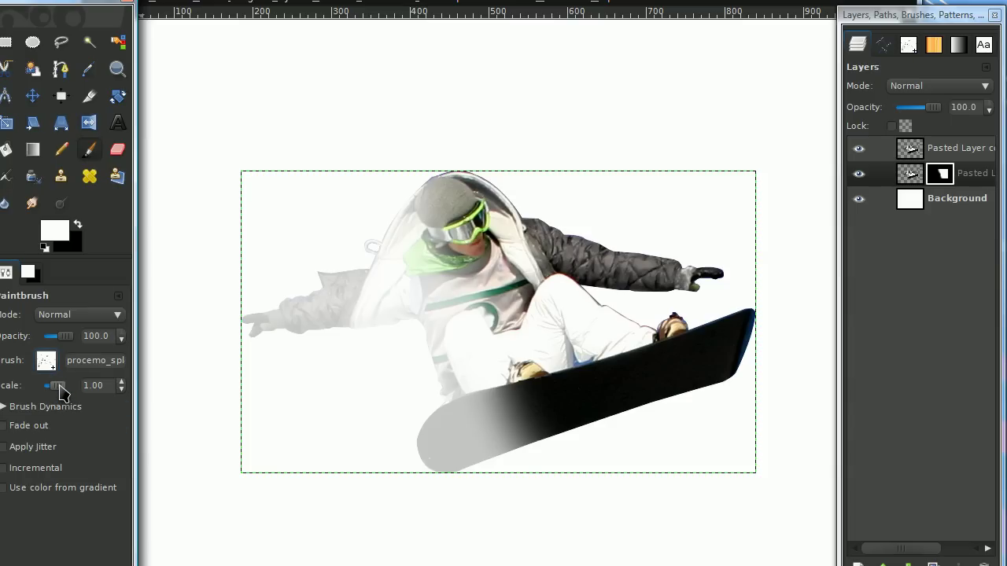
pyautogui.click(47, 360)
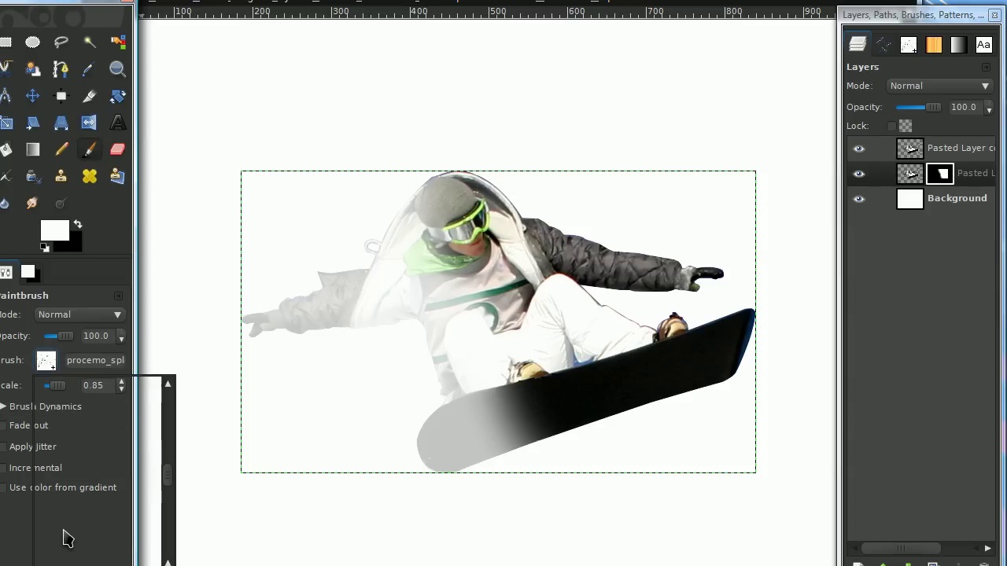
pyautogui.scroll(-4, 96, 535)
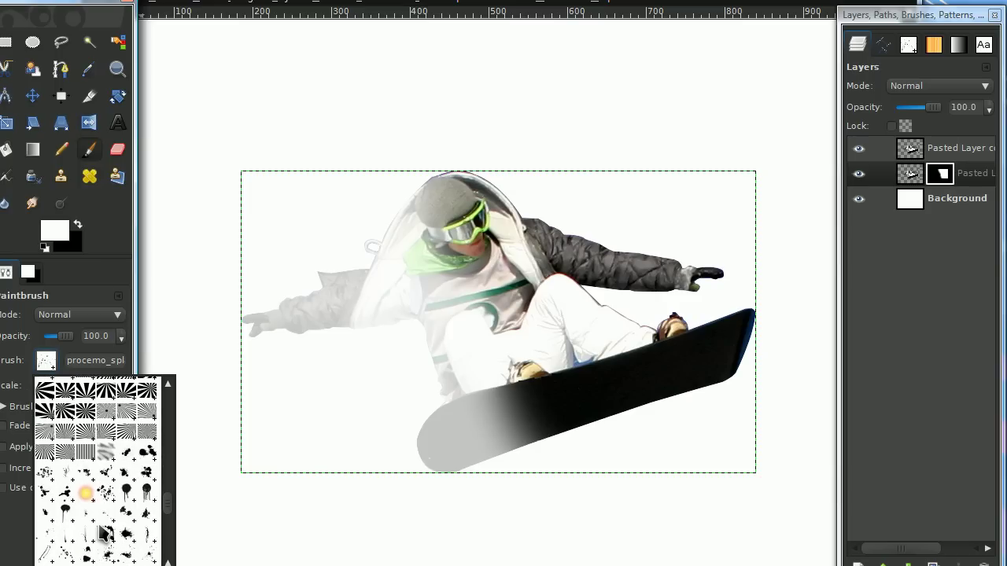
# Shrink a splatter brush to about half size and stamp splatters on the chest and beside the jacket
pyautogui.click(126, 541)
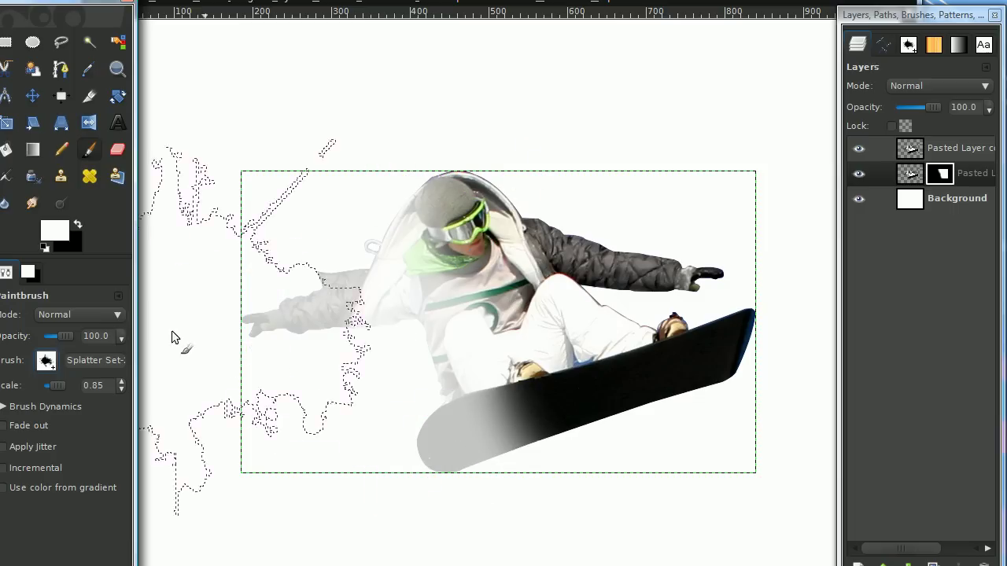
pyautogui.moveTo(66, 383); pyautogui.dragTo(49, 391)
pyautogui.keyDown('ctrl'); pyautogui.scroll(1, 476, 331); pyautogui.keyUp('ctrl')
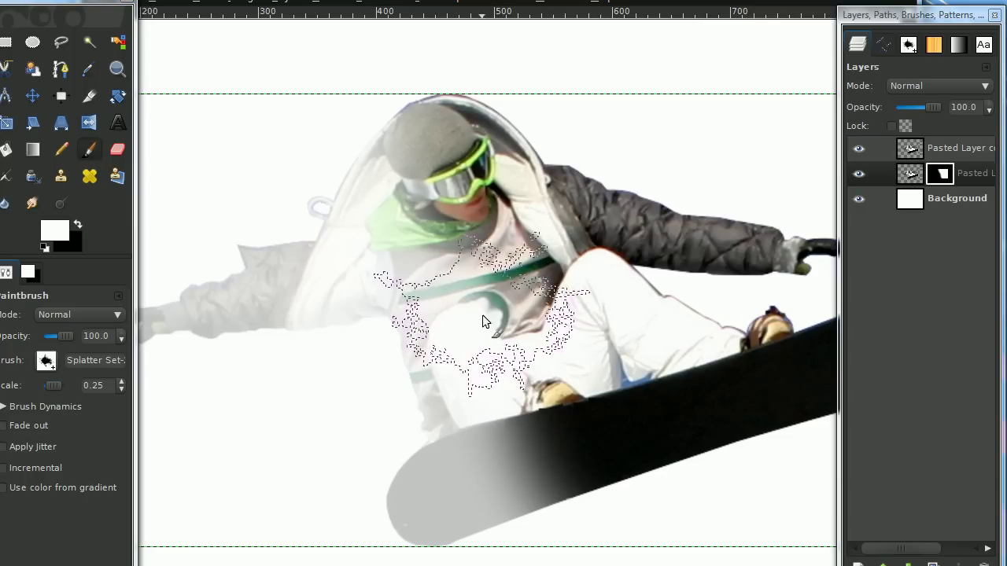
pyautogui.click(465, 290)
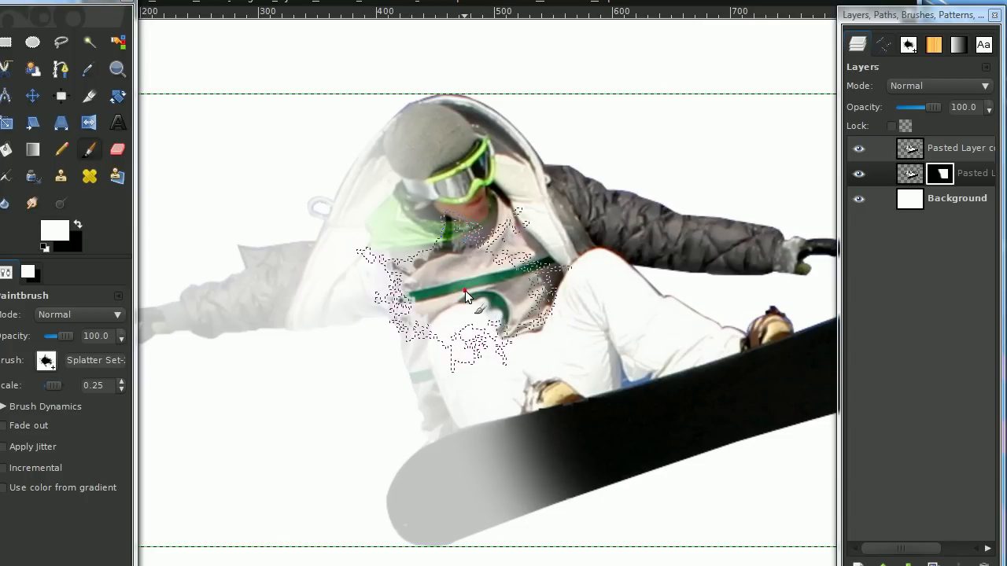
pyautogui.click(46, 360)
pyautogui.scroll(-3, 111, 481)
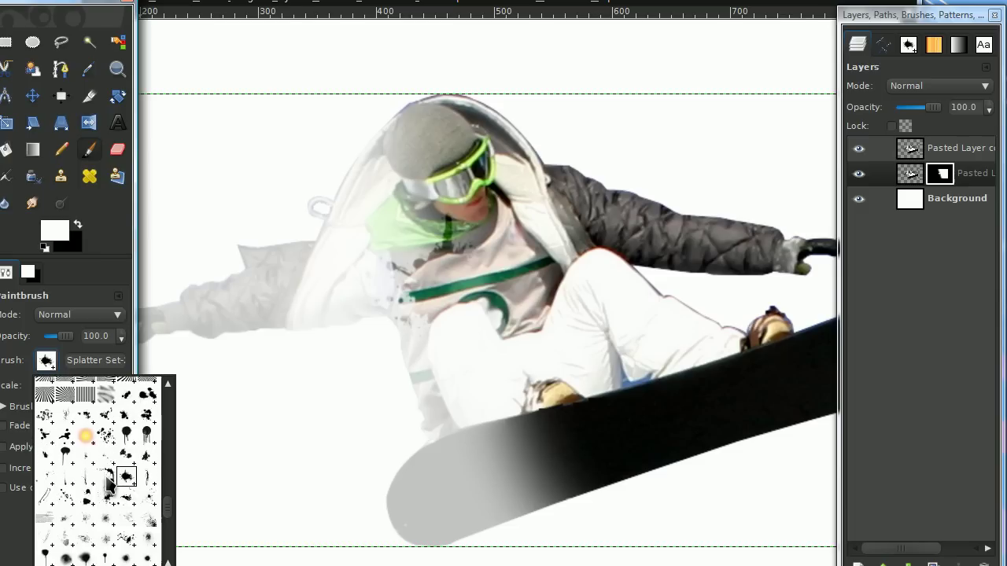
pyautogui.click(142, 507)
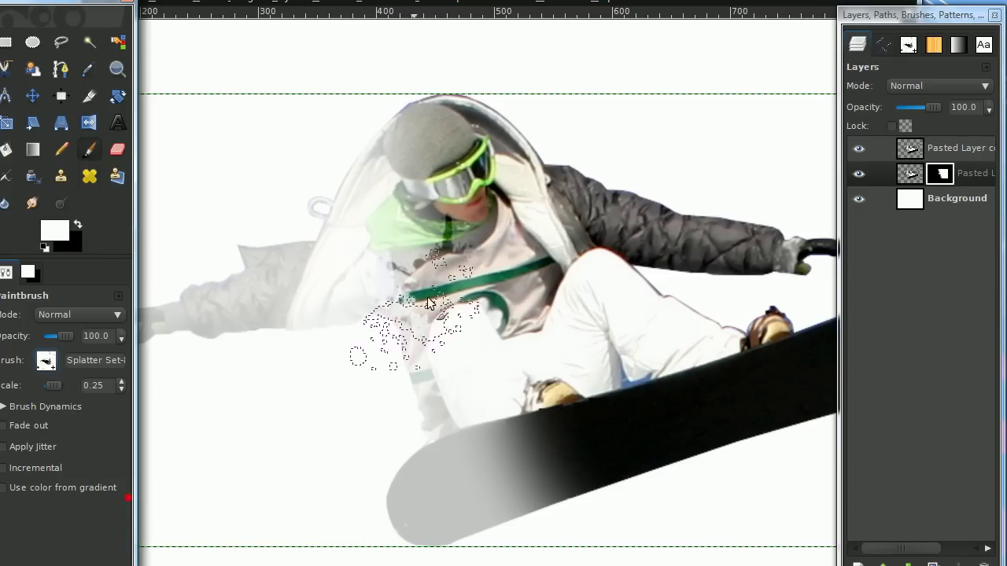
pyautogui.click(401, 260)
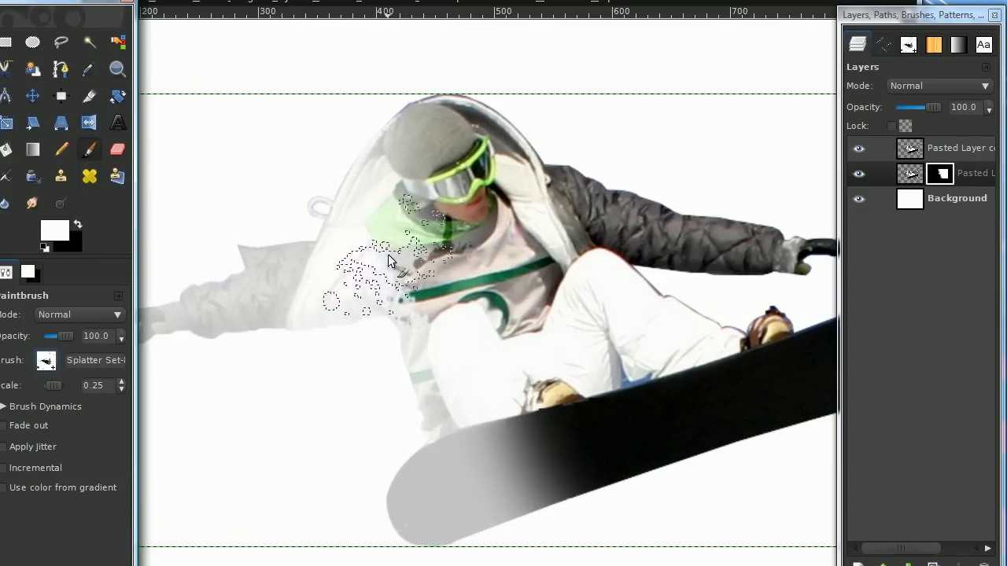
# Stamp green splatter beside the face and black splatter on the board tail, then hide the faded copy
pyautogui.click(47, 360)
pyautogui.scroll(-3, 132, 470)
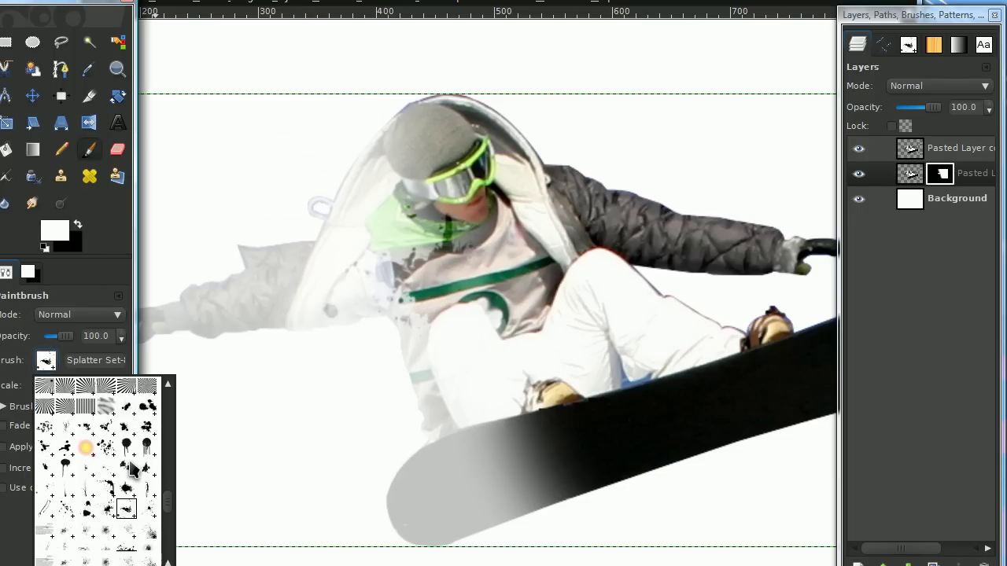
pyautogui.click(110, 477)
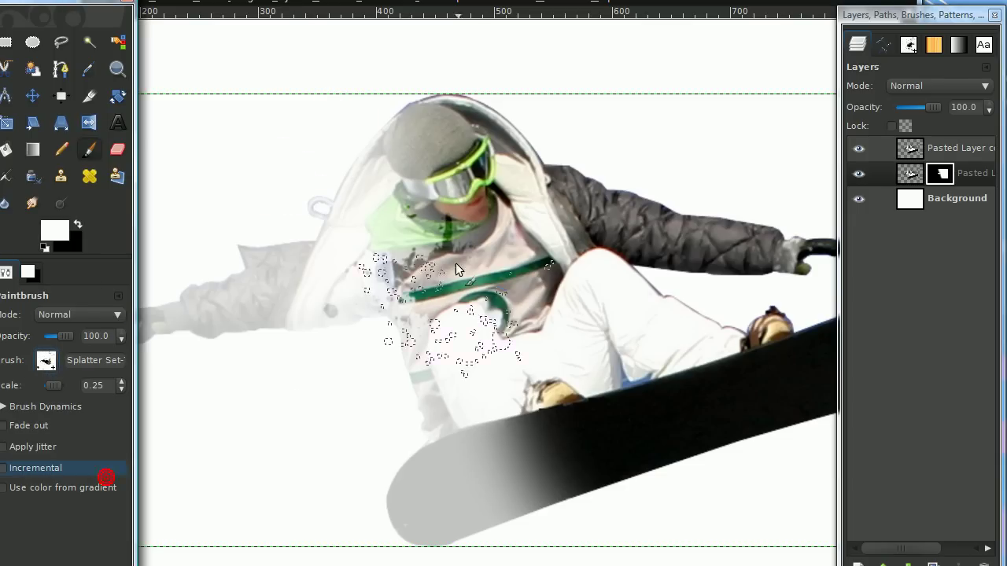
pyautogui.click(406, 227)
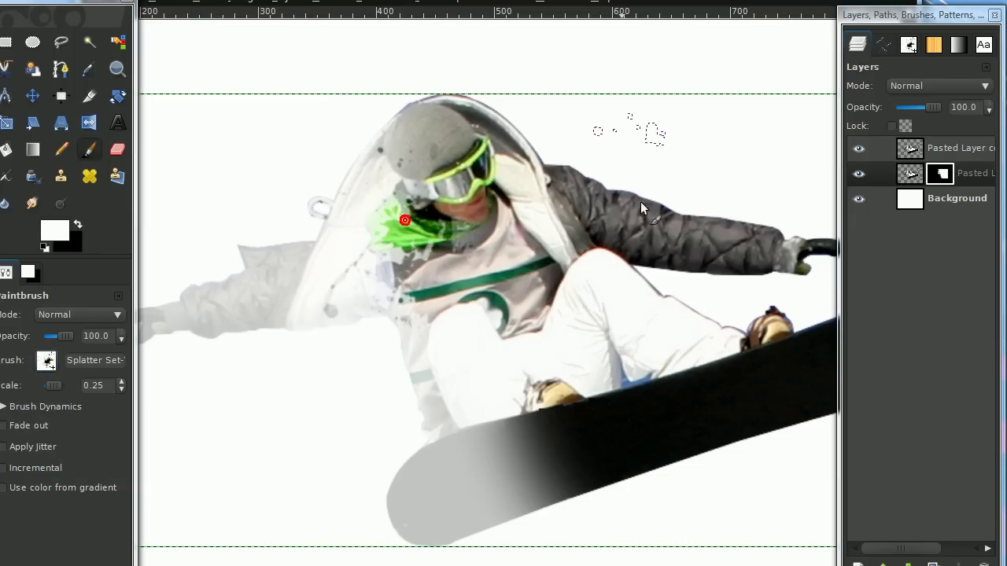
pyautogui.click(46, 361)
pyautogui.scroll(-3, 118, 523)
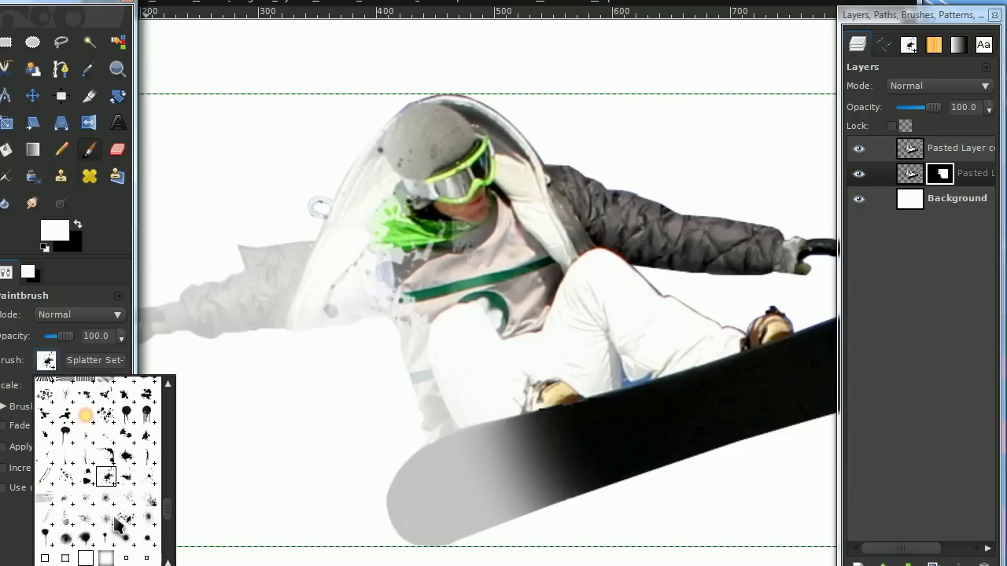
pyautogui.click(90, 490)
pyautogui.click(498, 444)
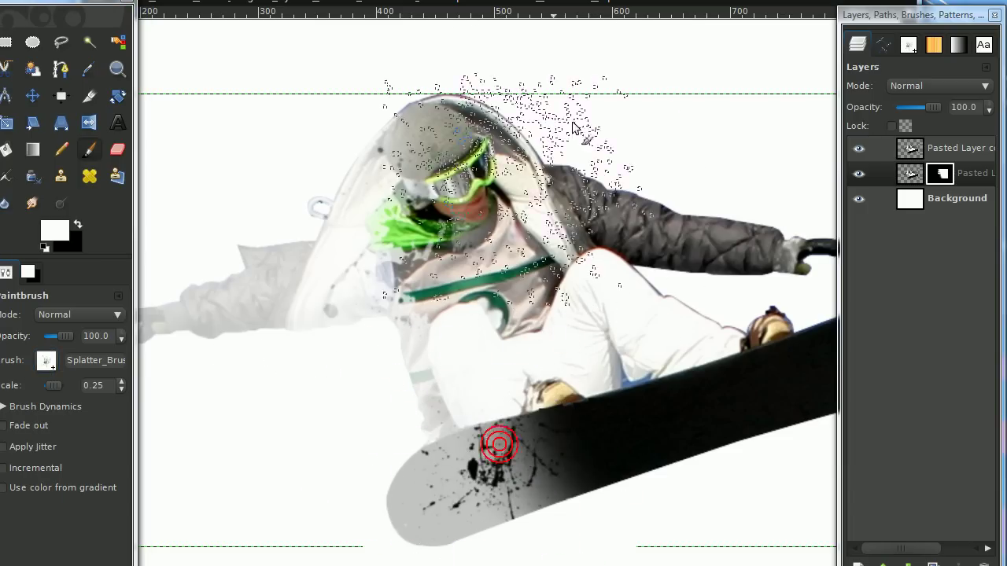
pyautogui.press('1')
pyautogui.click(860, 147)
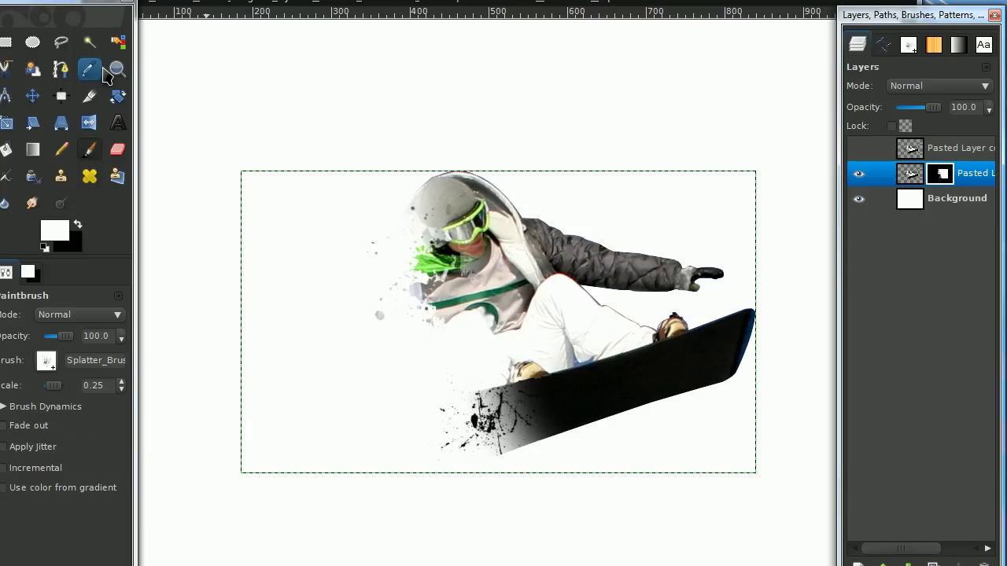
# Sample the goggles' light green as foreground and load a fine procemo splatter brush at scale 0.09
pyautogui.click(88, 70)
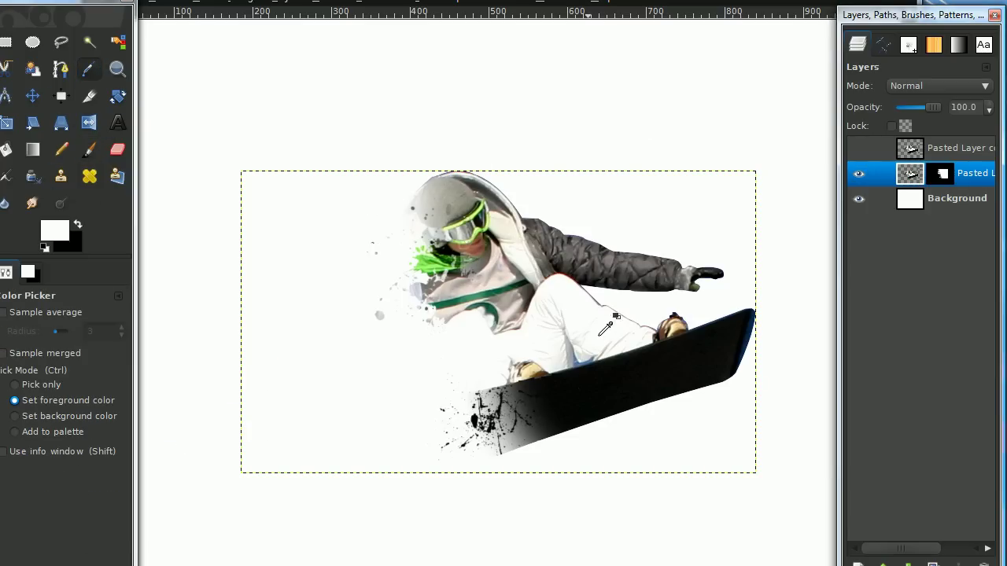
pyautogui.click(482, 209)
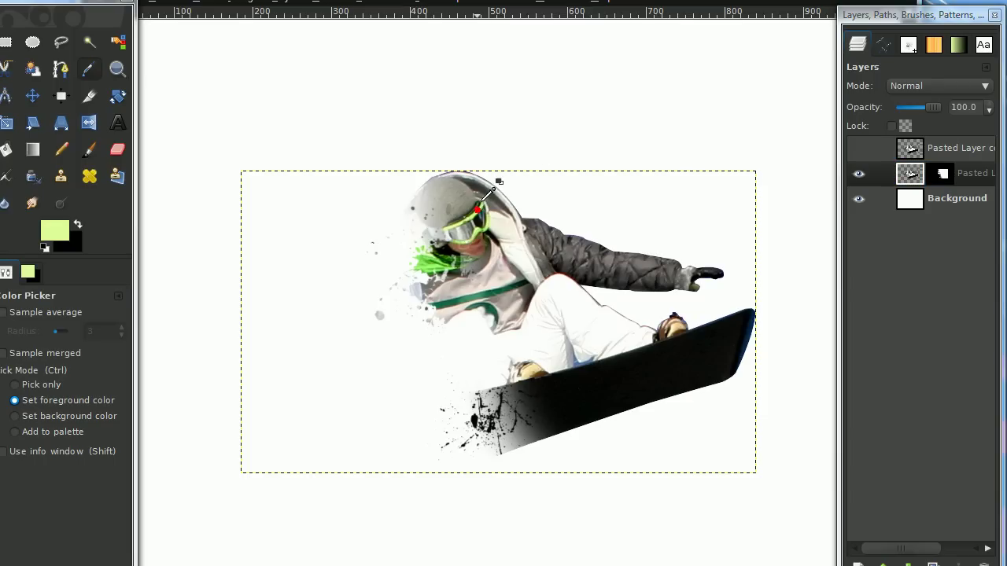
pyautogui.click(90, 151)
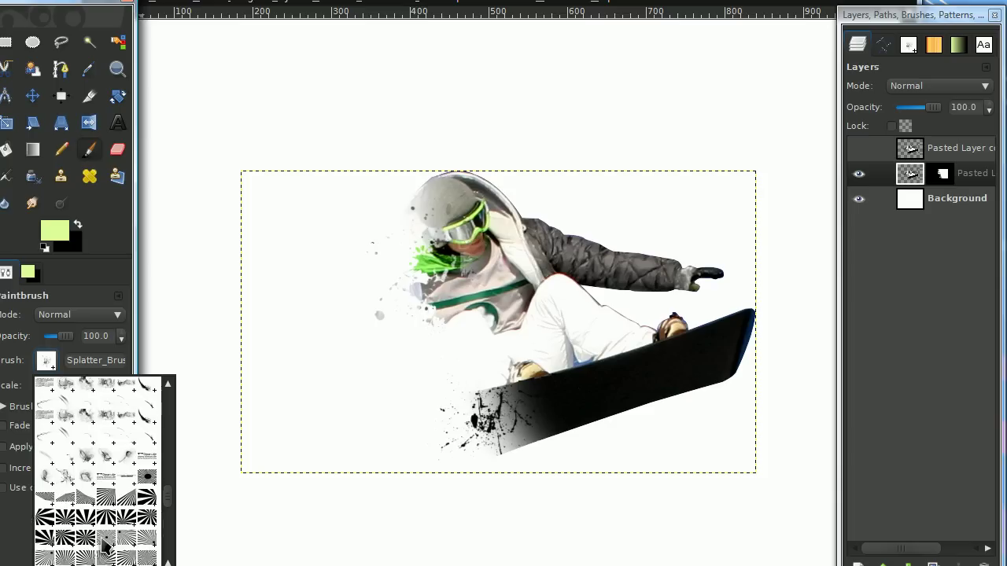
pyautogui.scroll(3, 106, 543)
pyautogui.scroll(1, 126, 450)
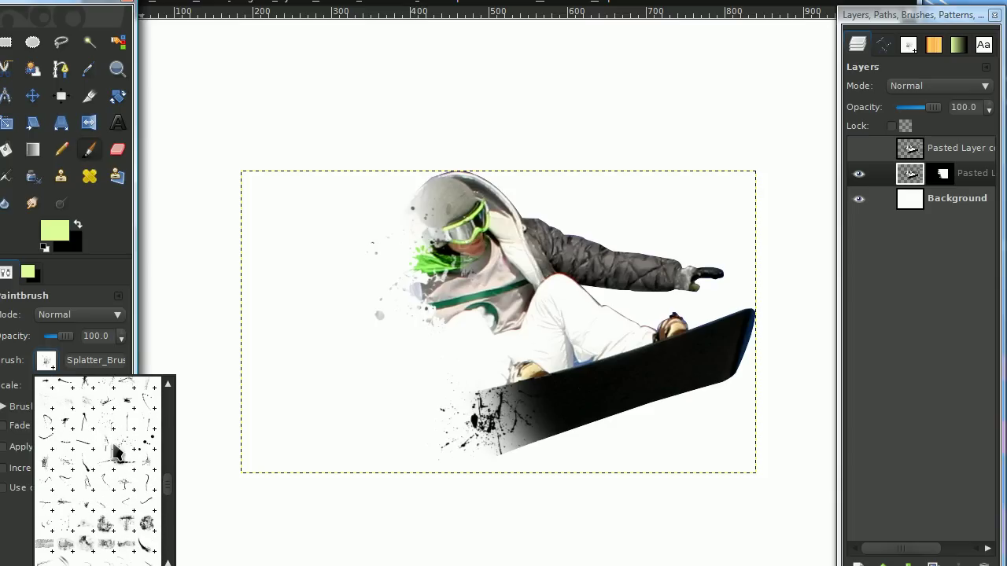
pyautogui.doubleClick(74, 449)
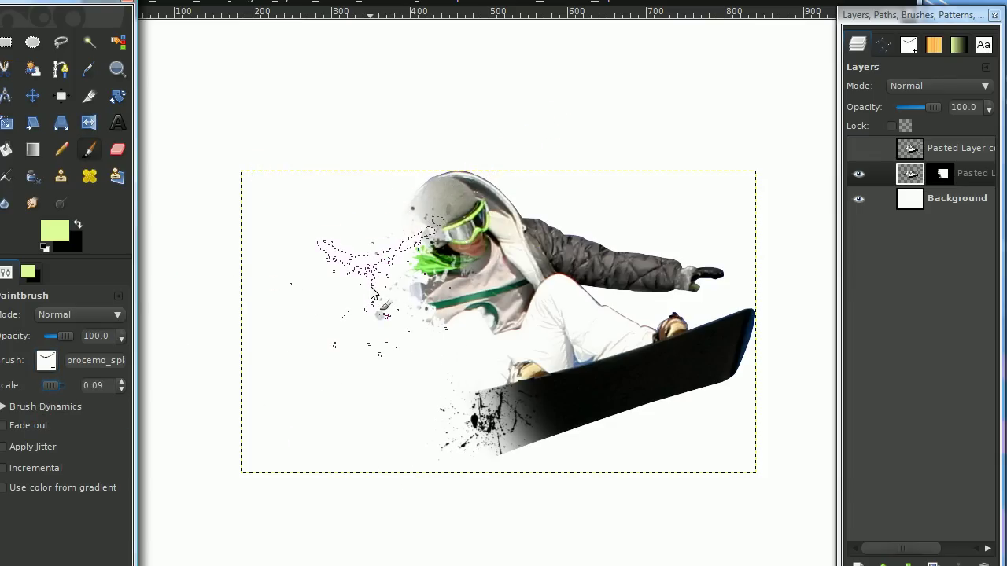
pyautogui.click(371, 286)
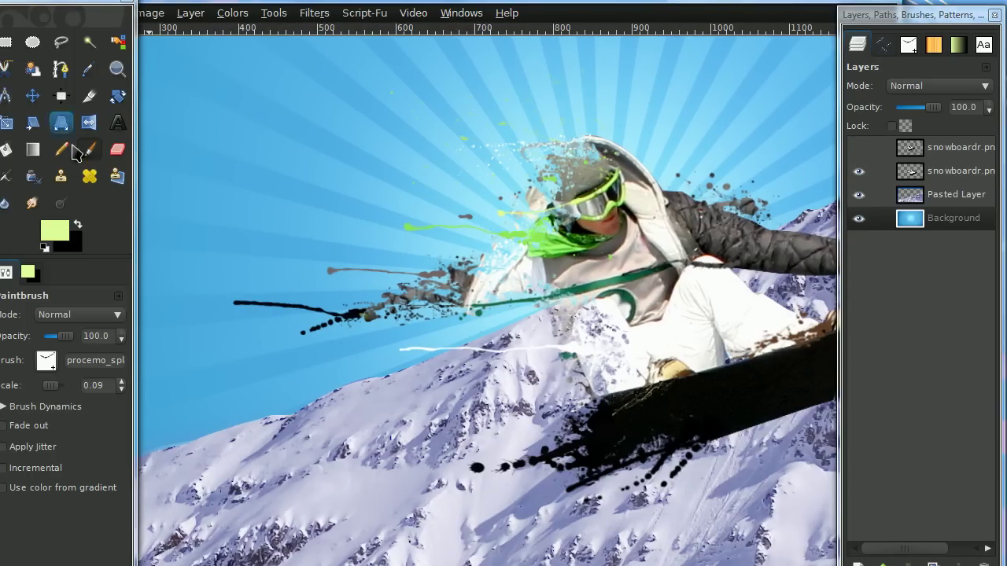
# Activate Bucket Fill (foreground colour, similar colours, threshold 15.0) and reposition the canvas view
pyautogui.click(63, 150)
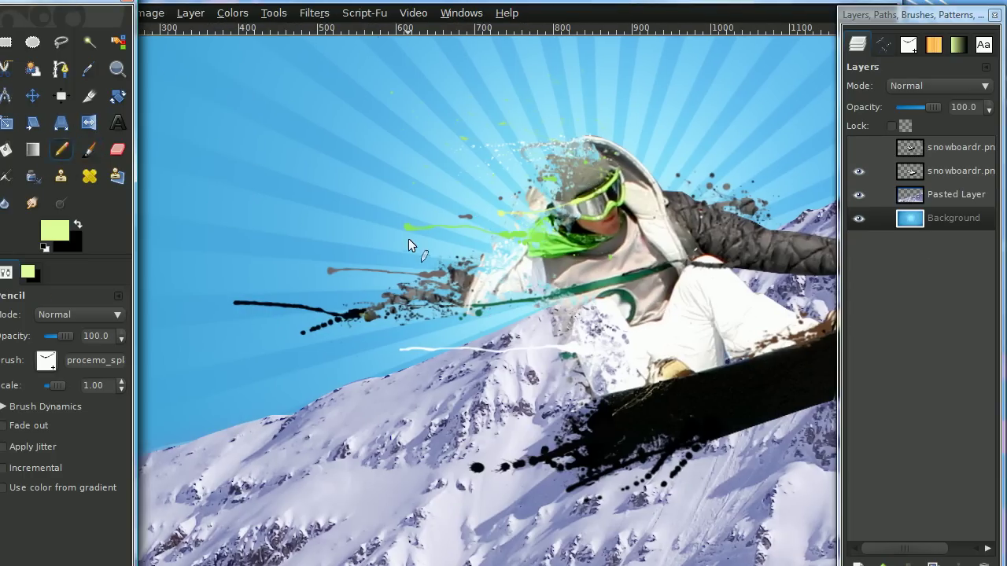
pyautogui.click(7, 149)
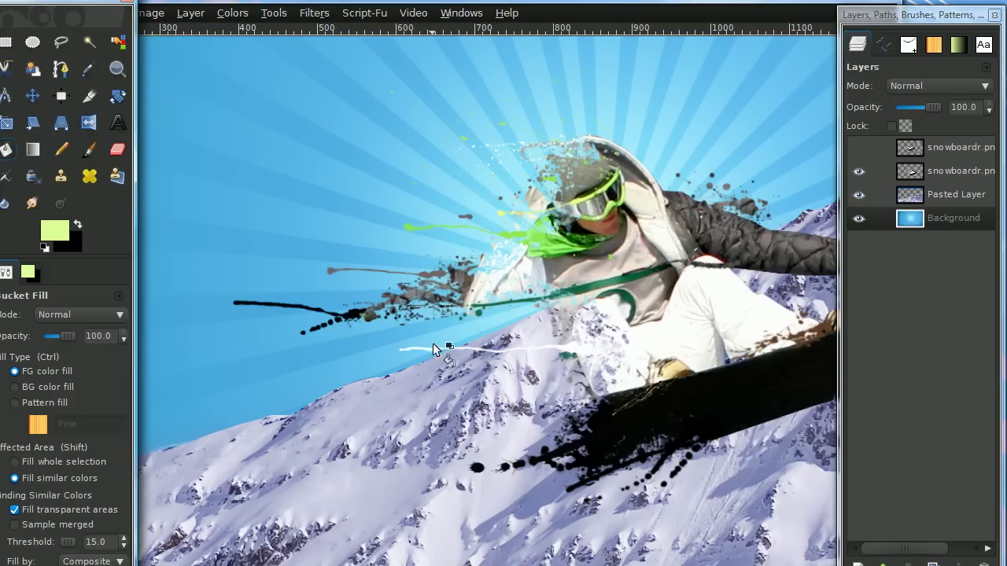
pyautogui.hscroll(1, 680, 311)
pyautogui.scroll(1, 657, 331)
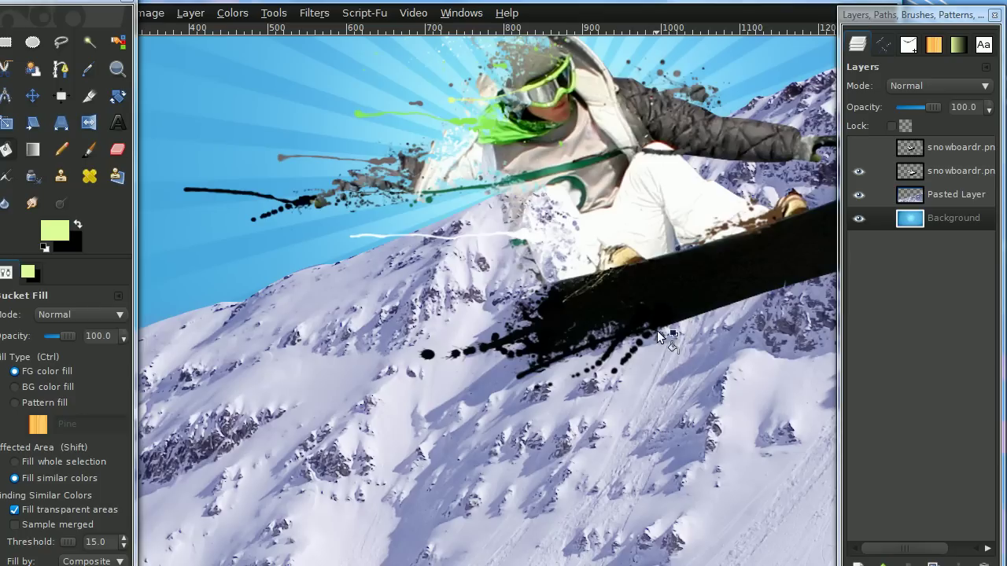
pyautogui.scroll(-1, 657, 331)
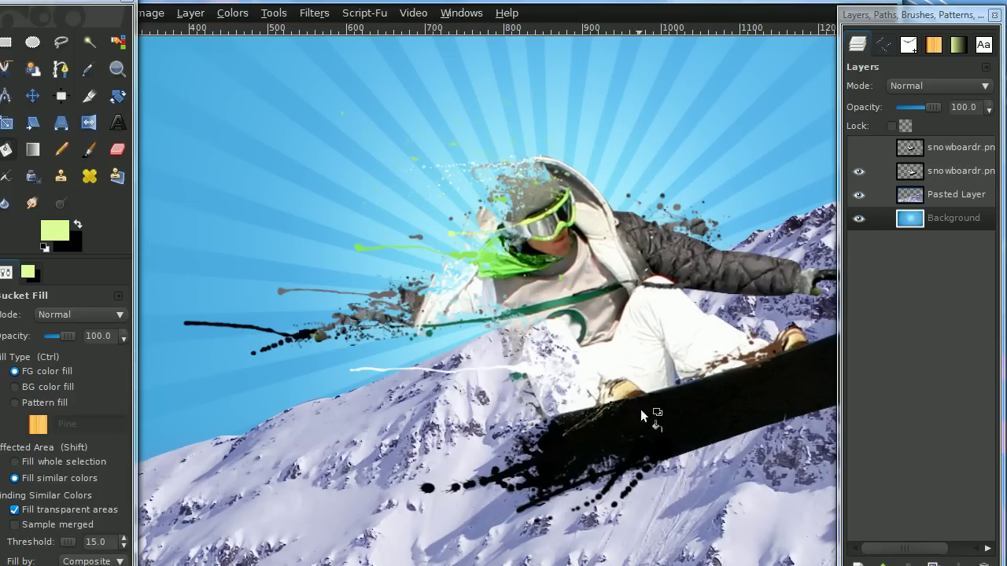
pyautogui.hscroll(1, 669, 405)
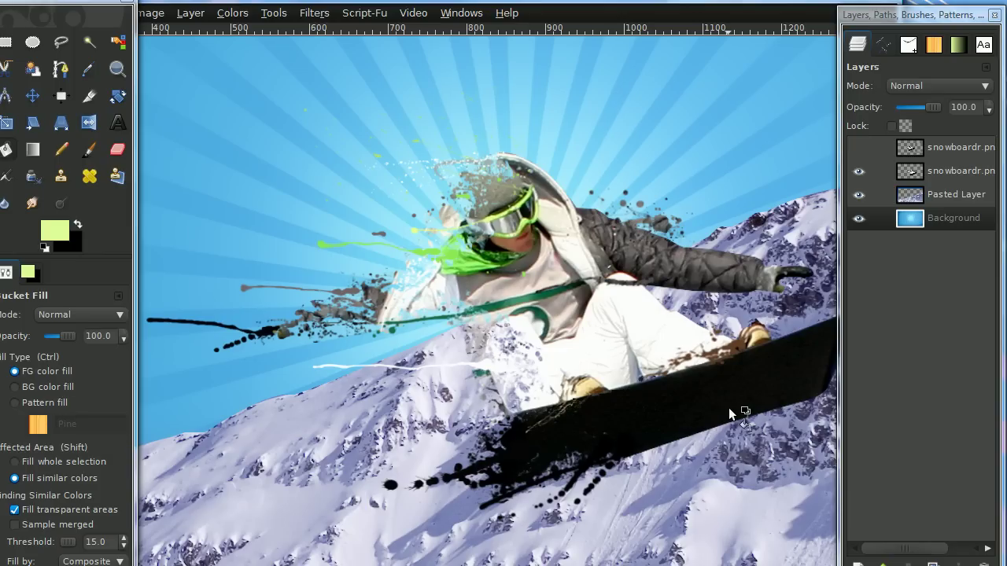